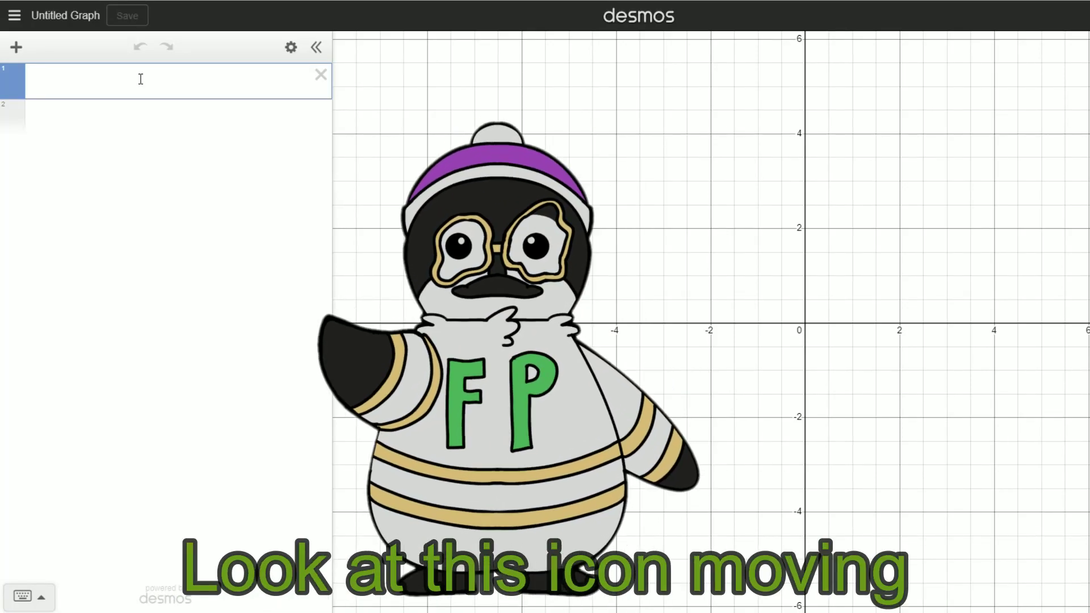
- Move the penguin up, right, down and left with the arrow buttons
click(539, 377)
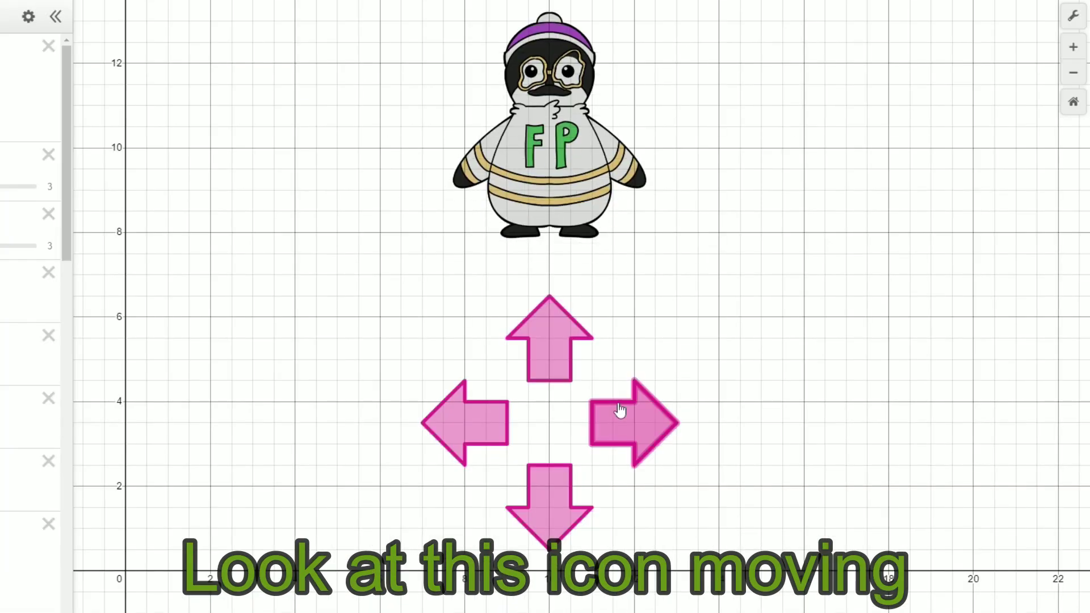
click(621, 414)
click(557, 477)
click(497, 438)
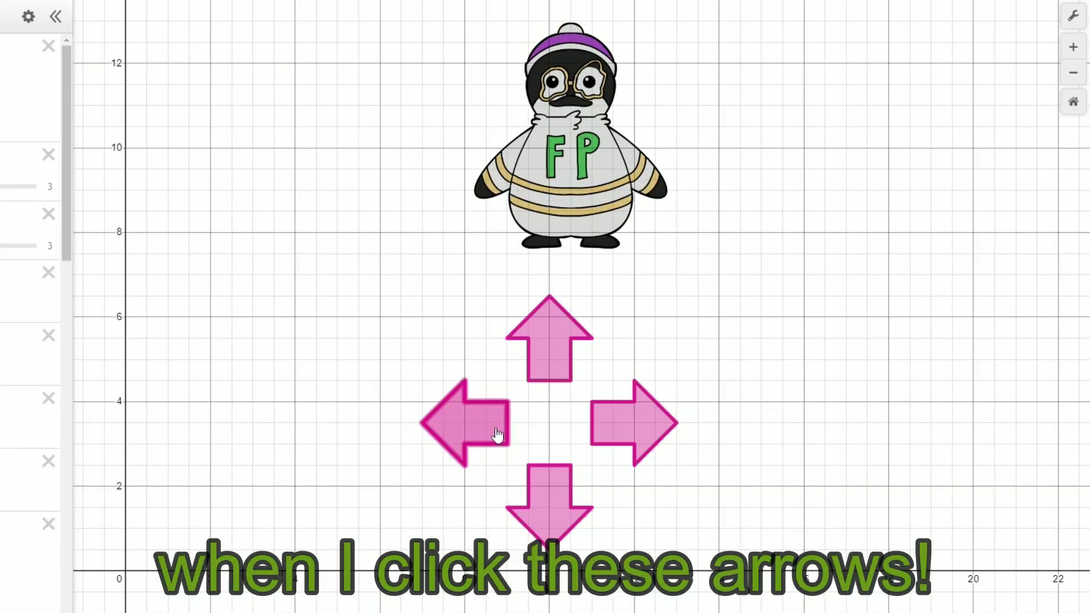
click(630, 428)
click(635, 428)
click(533, 519)
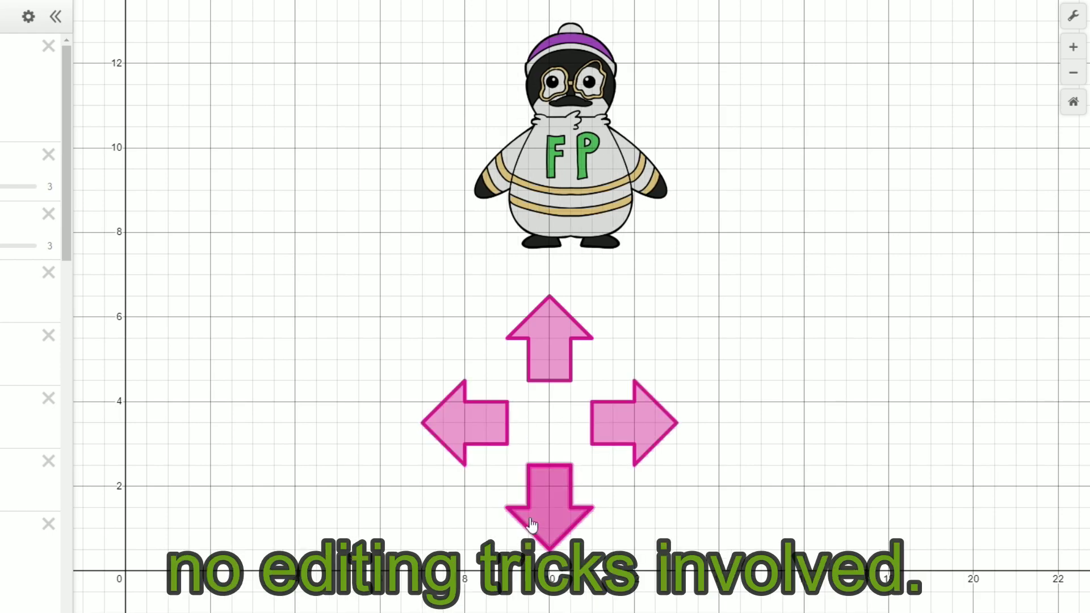
click(564, 363)
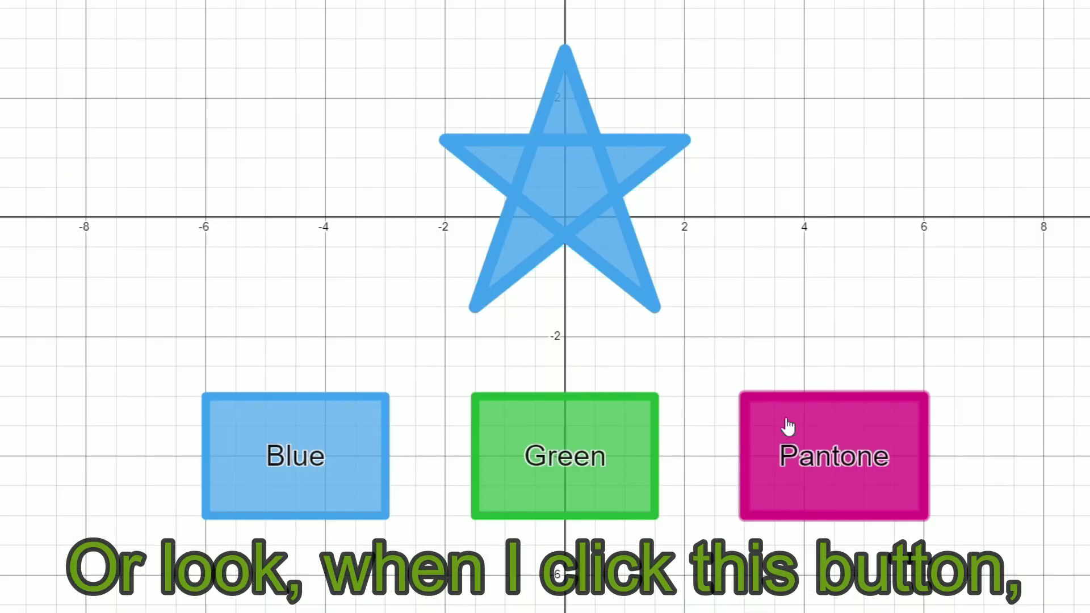
- Recolour the star Pantone pink and give the circle a random colour twice
click(788, 426)
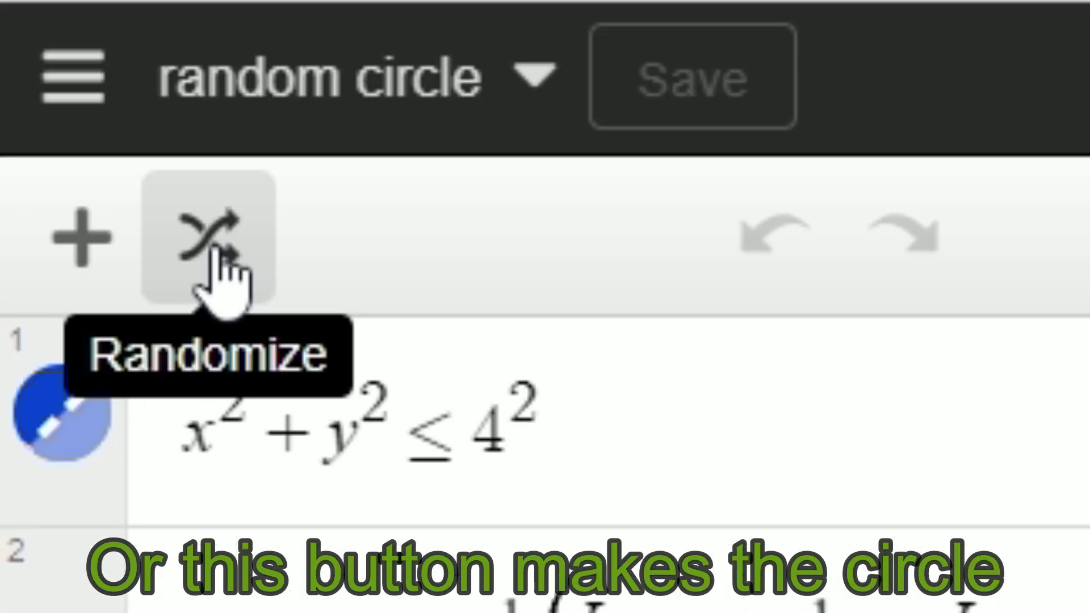
click(214, 253)
click(214, 253)
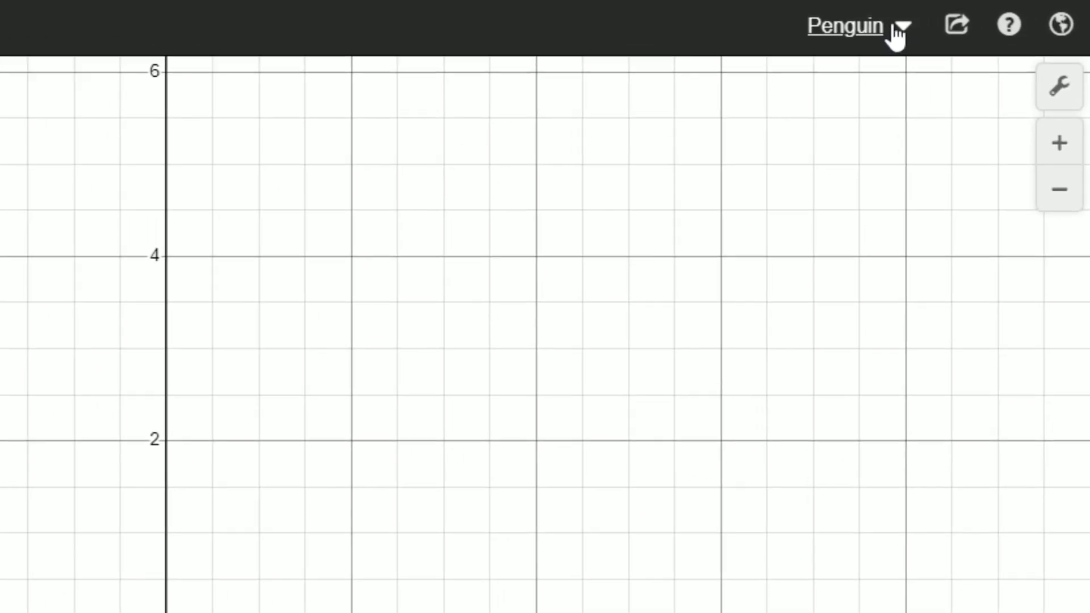
- Tick the Actions checkbox in the Advanced tab of Account Settings
click(896, 34)
click(854, 214)
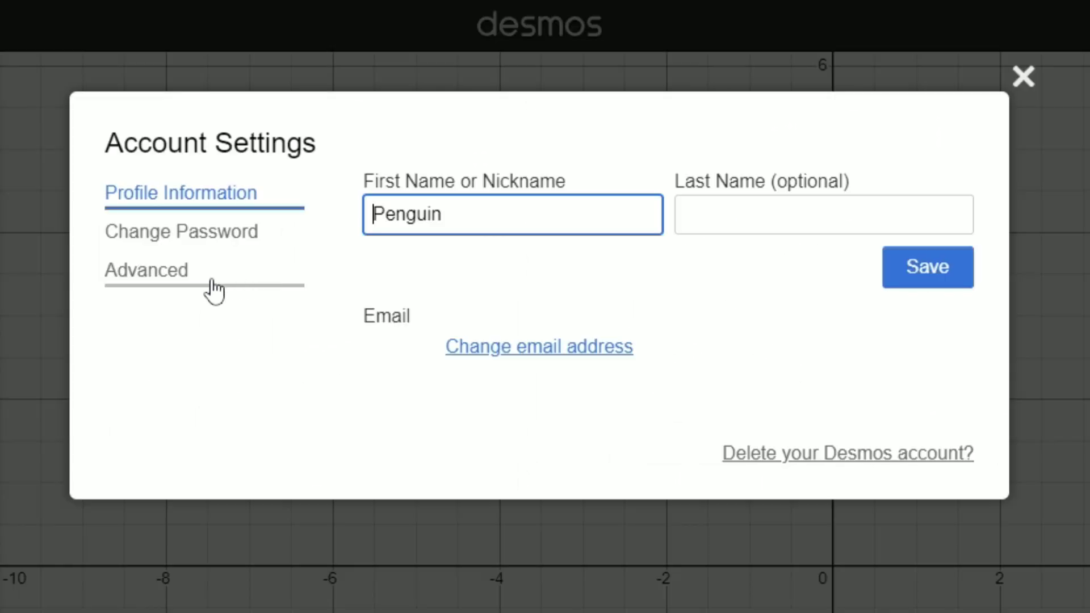
click(209, 282)
click(459, 224)
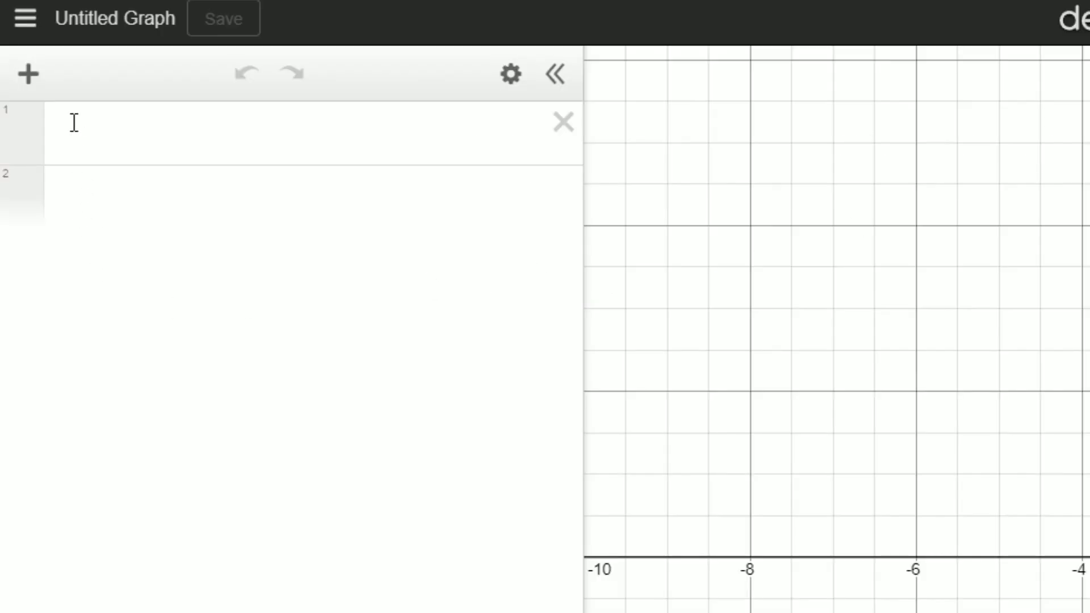
click(29, 77)
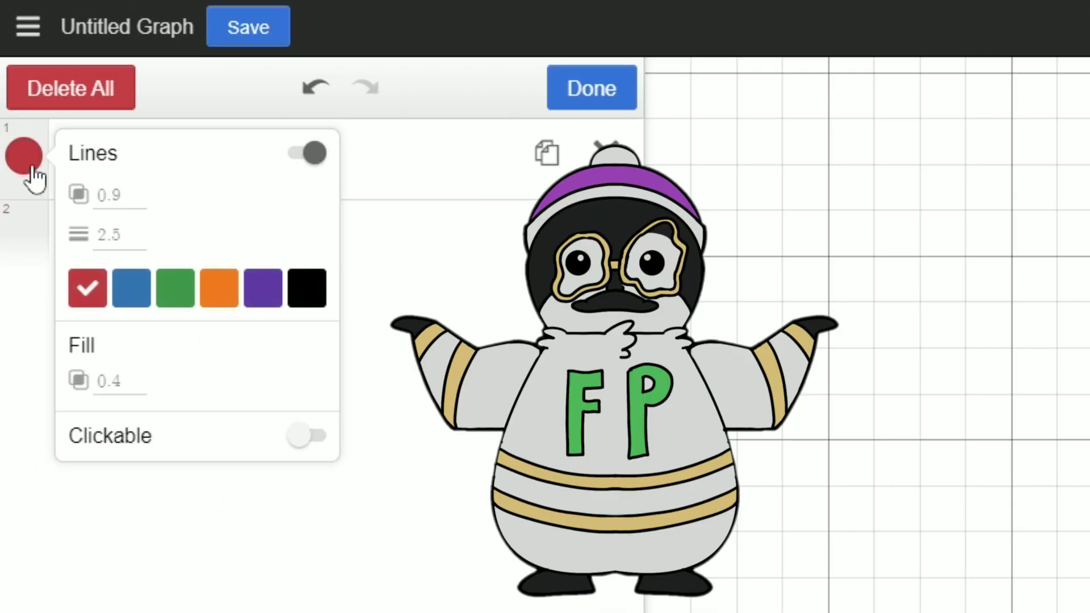
- Make the circle Clickable with the On click action n->n+1
click(299, 437)
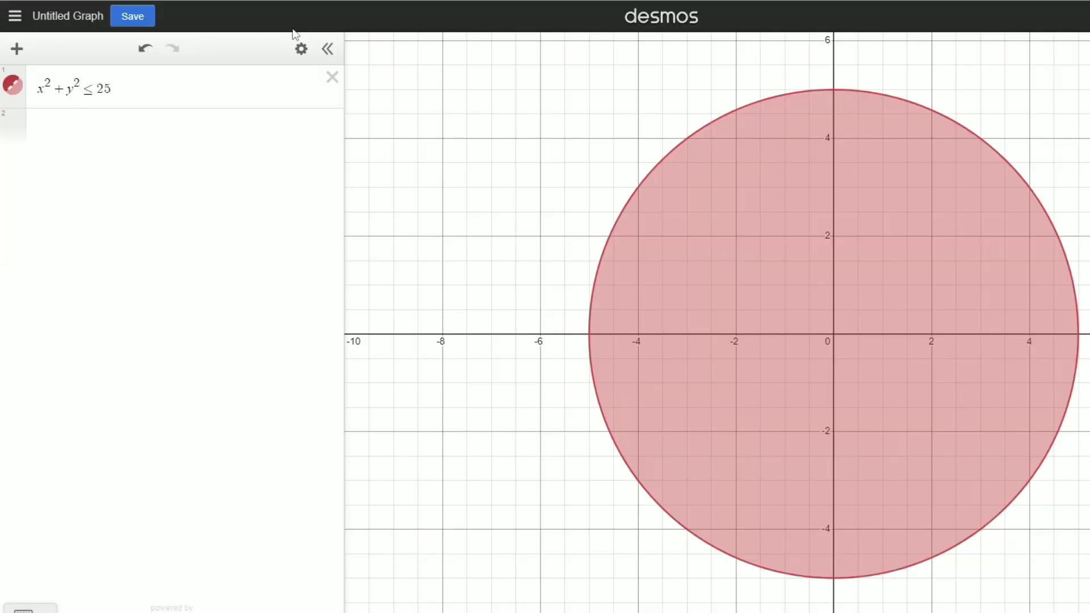
click(302, 45)
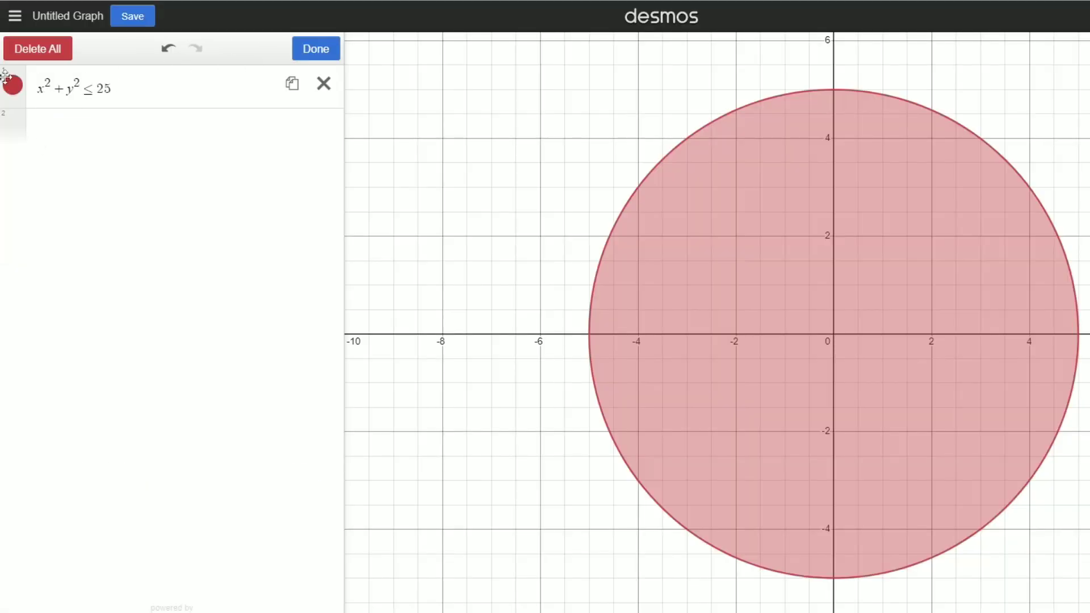
click(12, 85)
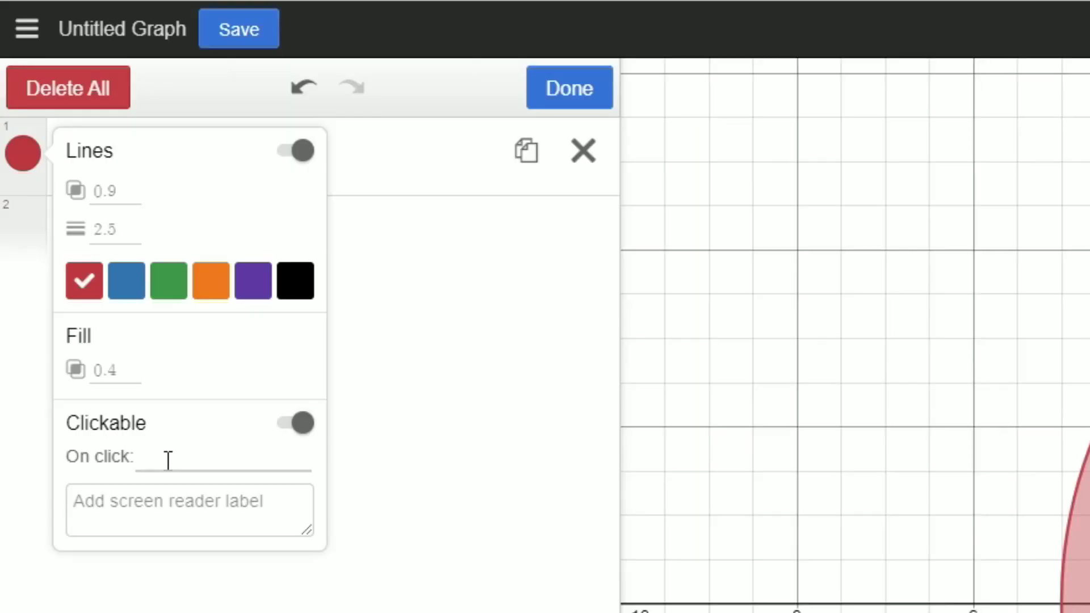
click(168, 459)
text(n→)
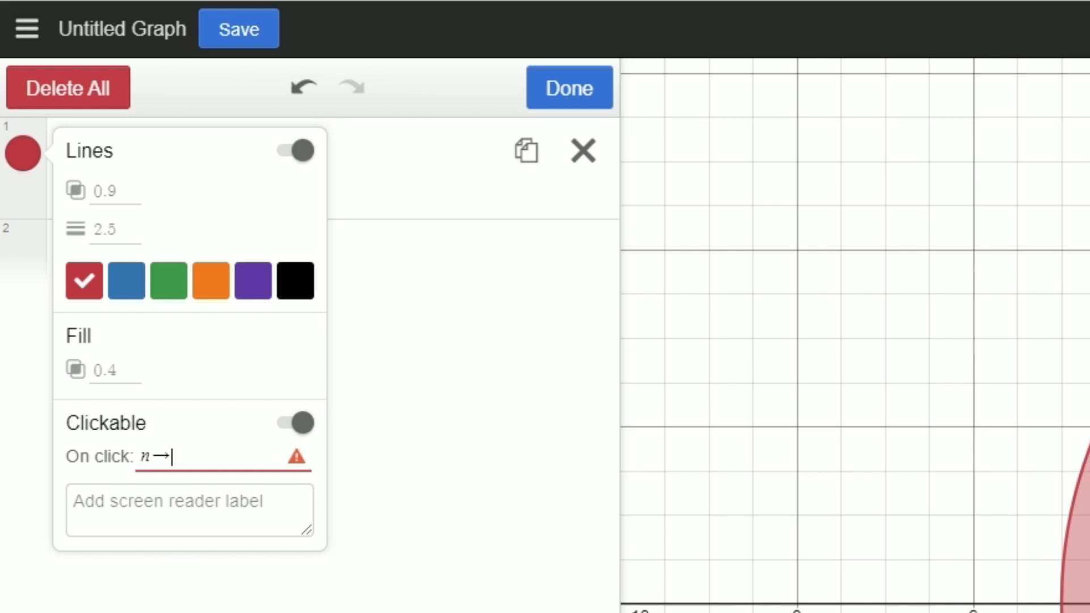
text(->n)
text(+1)
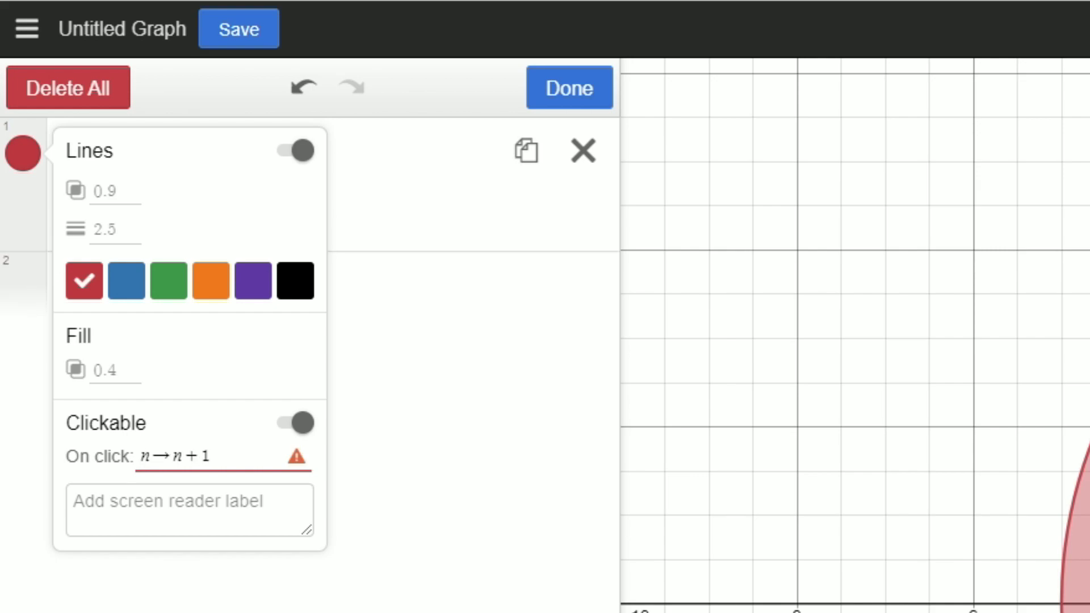
click(570, 87)
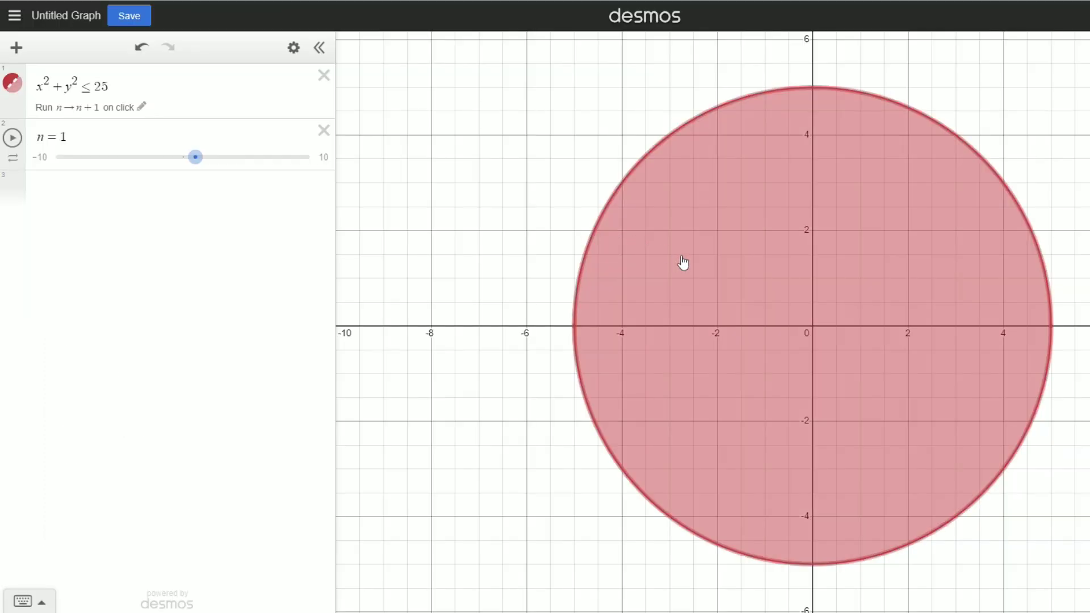
- Click the circle nine times to raise n to 10
click(683, 262)
click(682, 263)
click(683, 262)
click(683, 262)
click(682, 262)
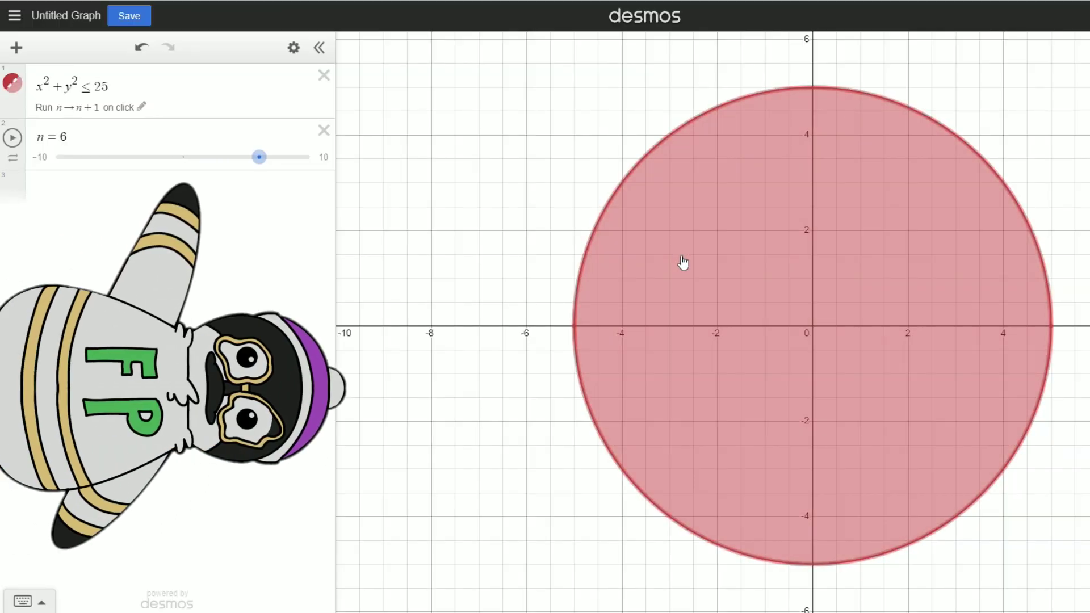
click(682, 262)
click(683, 263)
click(683, 262)
click(682, 262)
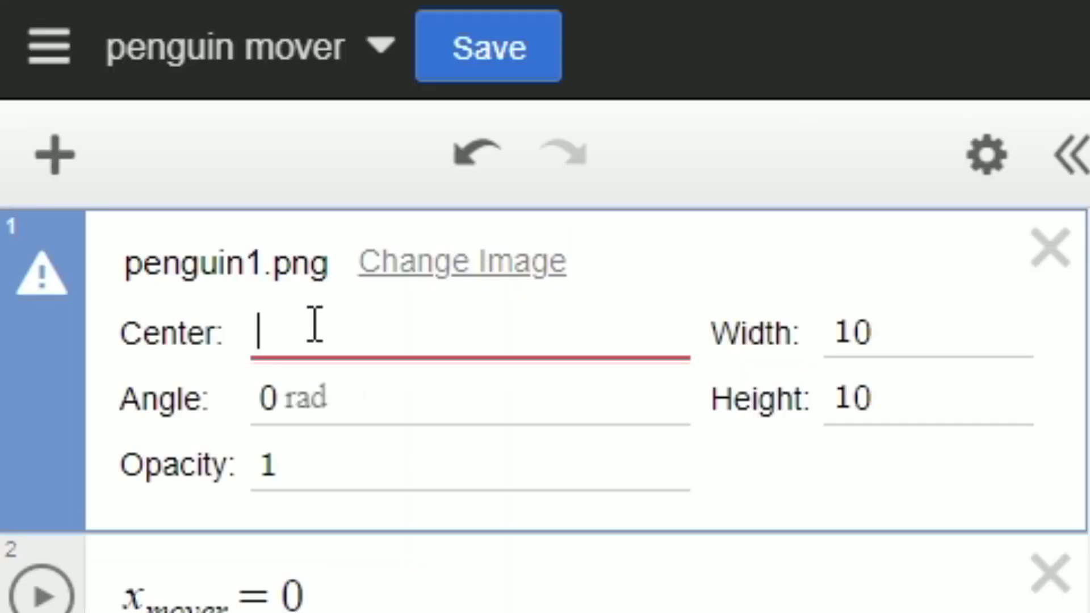
- Set the penguin1.png image's Center to (10,10)
text((10,10)
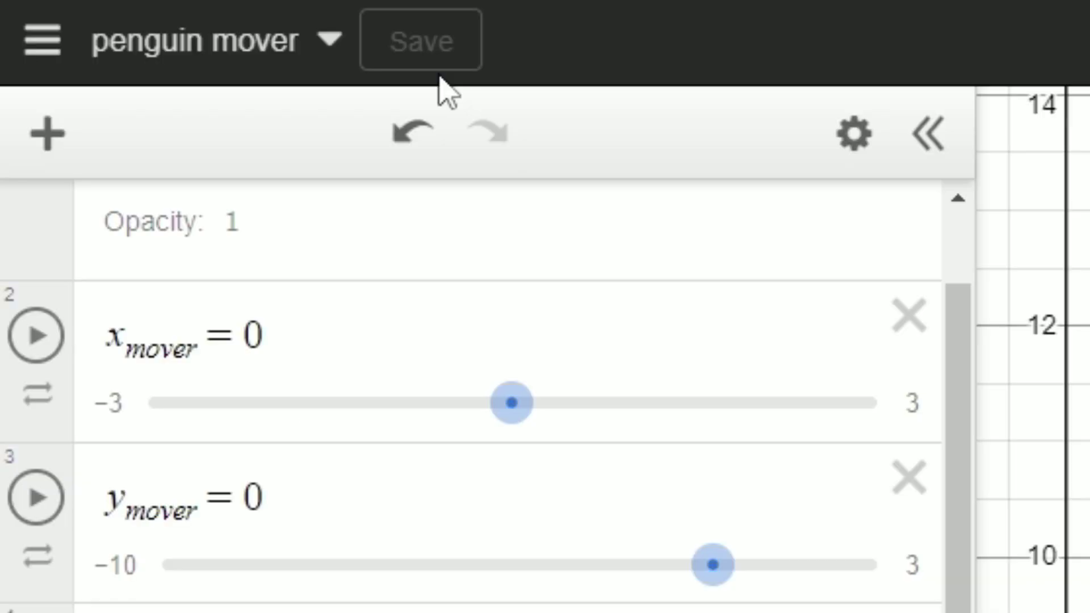
- Rotate the penguin counter-clockwise with the left arrow, then back upright with the right arrow
scroll(738, 287, up, 4)
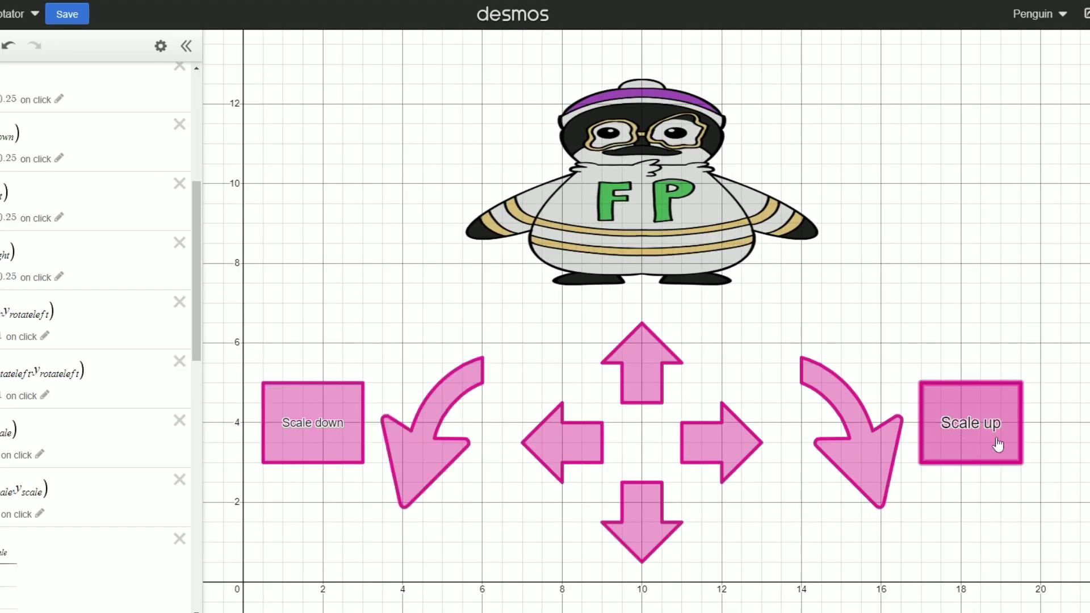
click(421, 463)
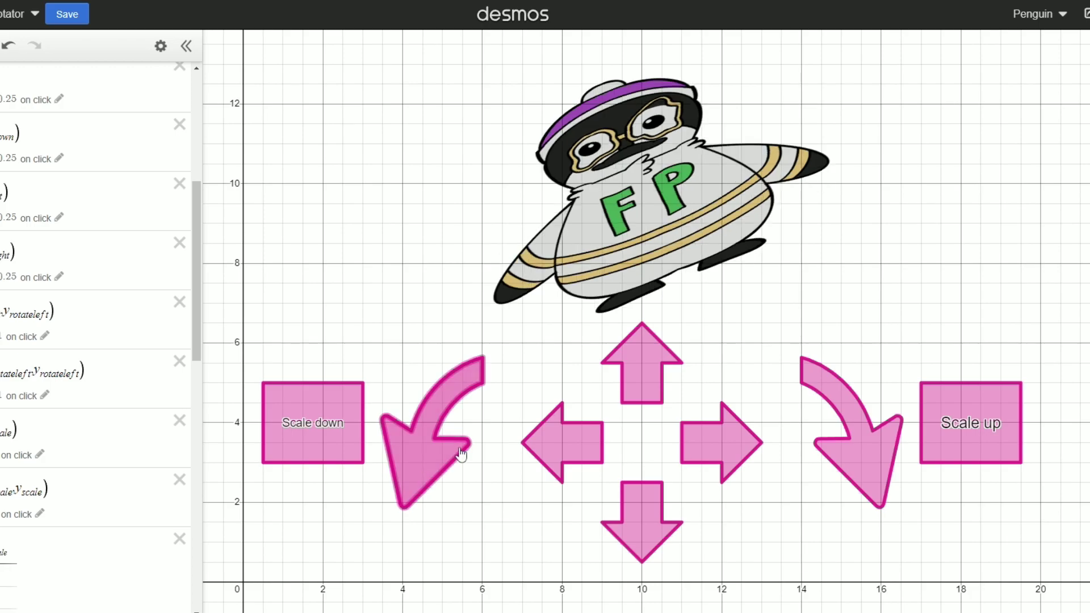
click(877, 480)
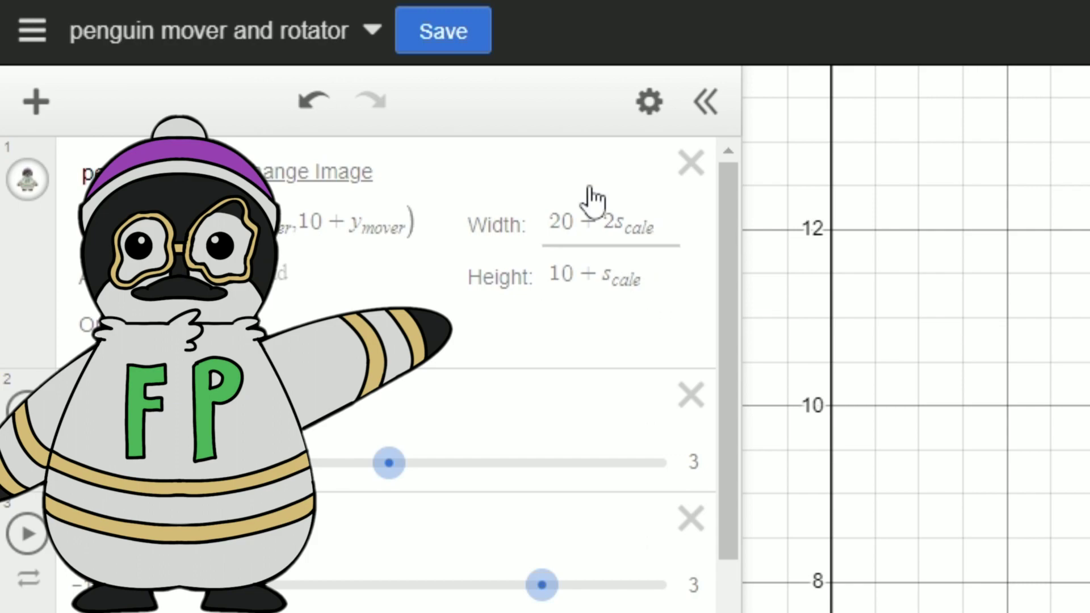
- Save the 'penguin mover and rotator' graph until Saved! appears
click(469, 46)
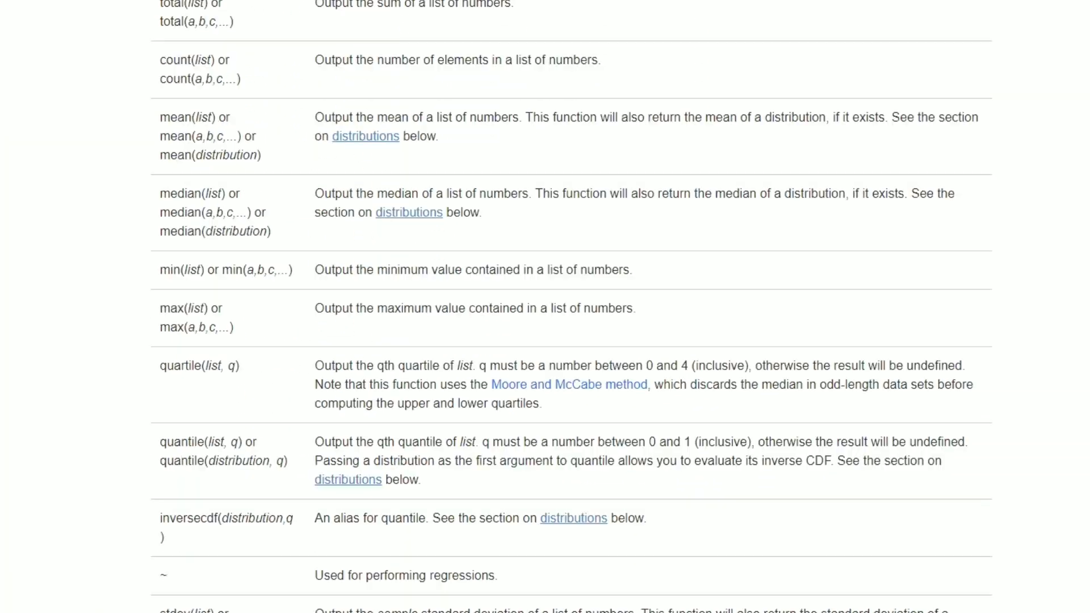
- Highlight the list.random() Result sentence, then type L = [-10,-9.9,...,10] in a new graph
scroll(545, 306, down, 20)
scroll(545, 306, down, 20)
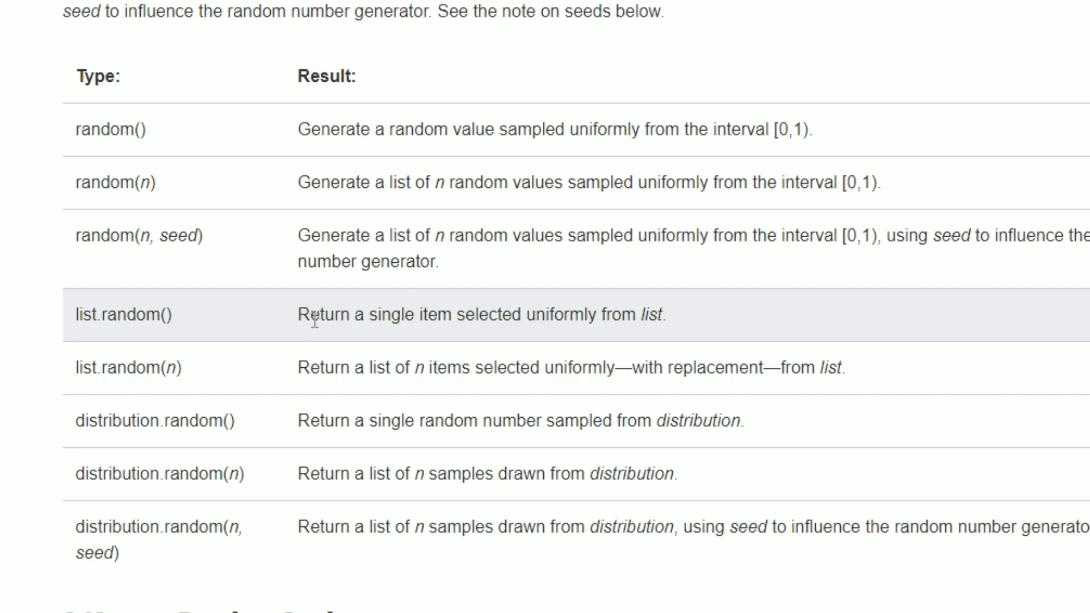
drag(296, 318, 524, 339)
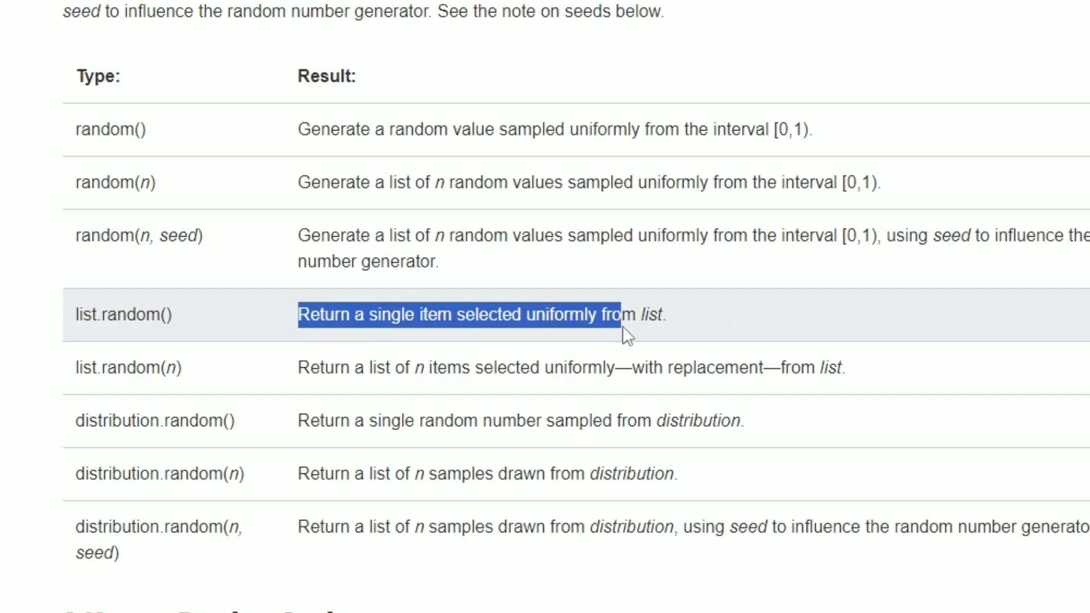
drag(622, 325, 668, 318)
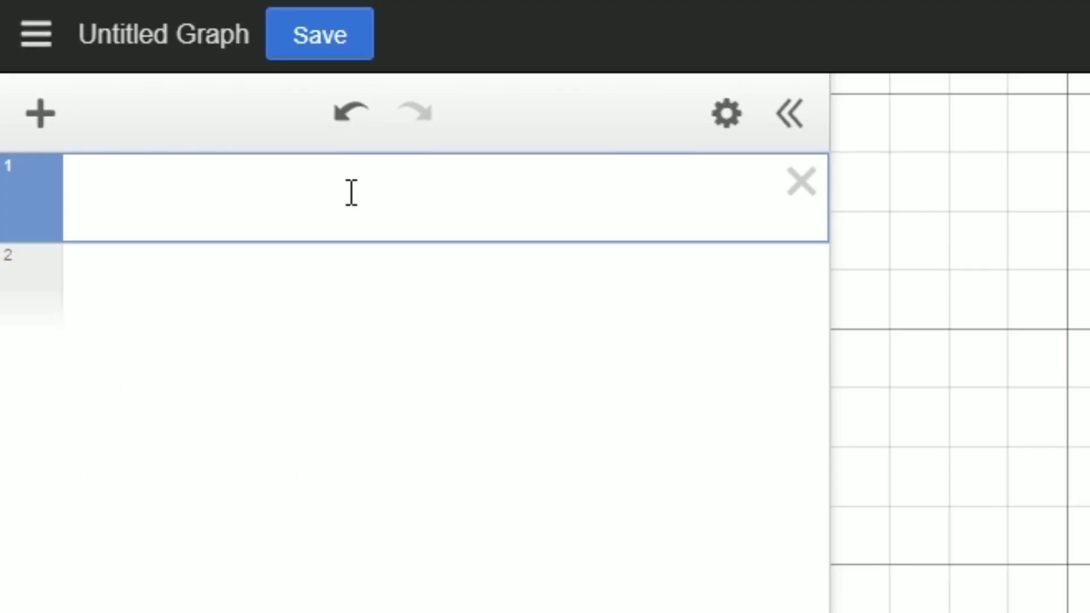
text(L = [-)
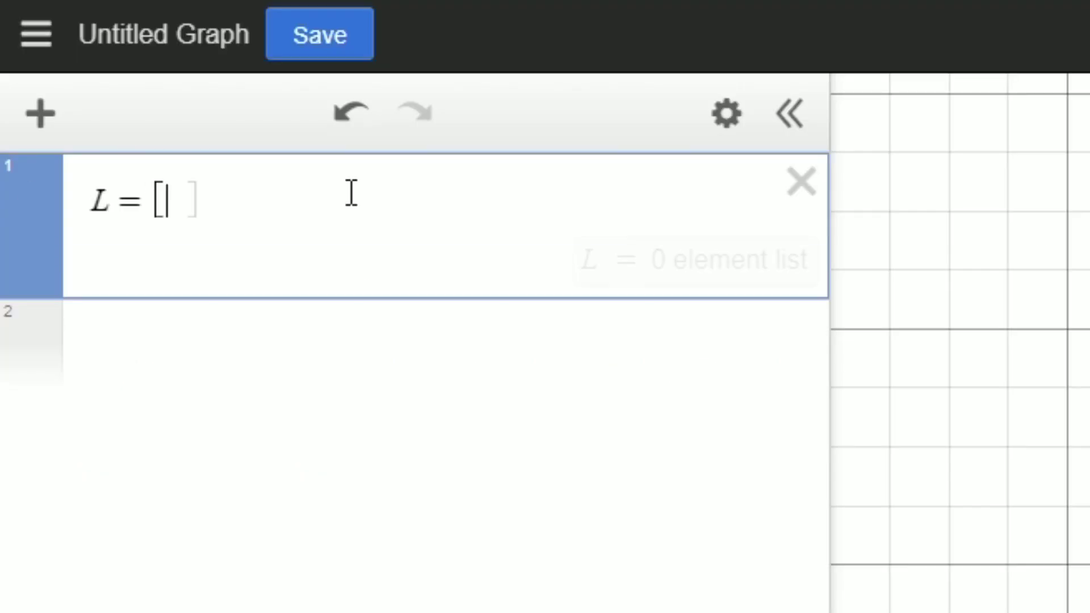
text(10,-9.)
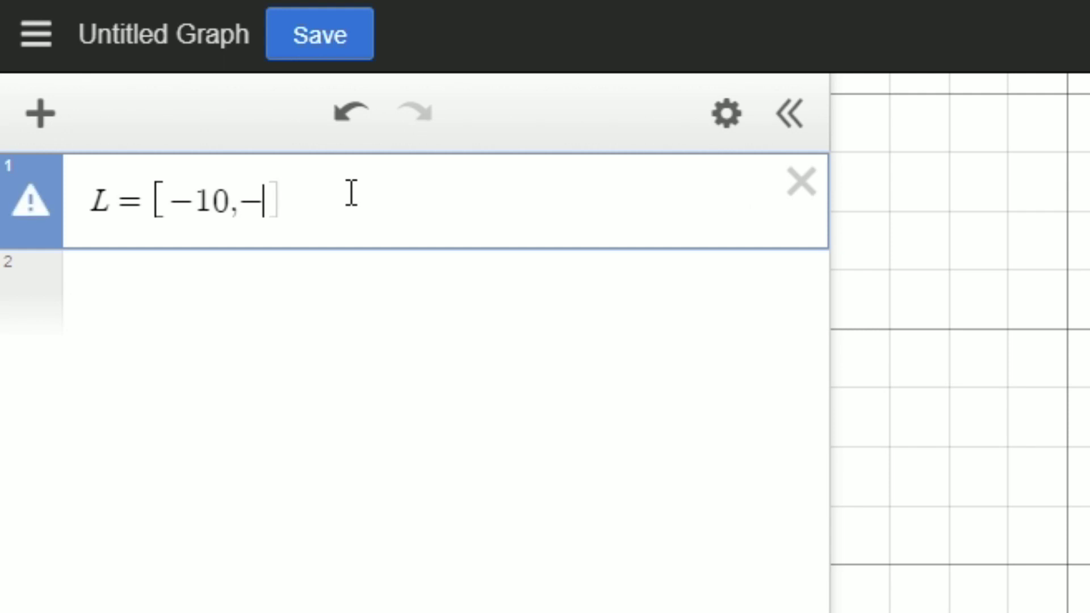
text(9,...)
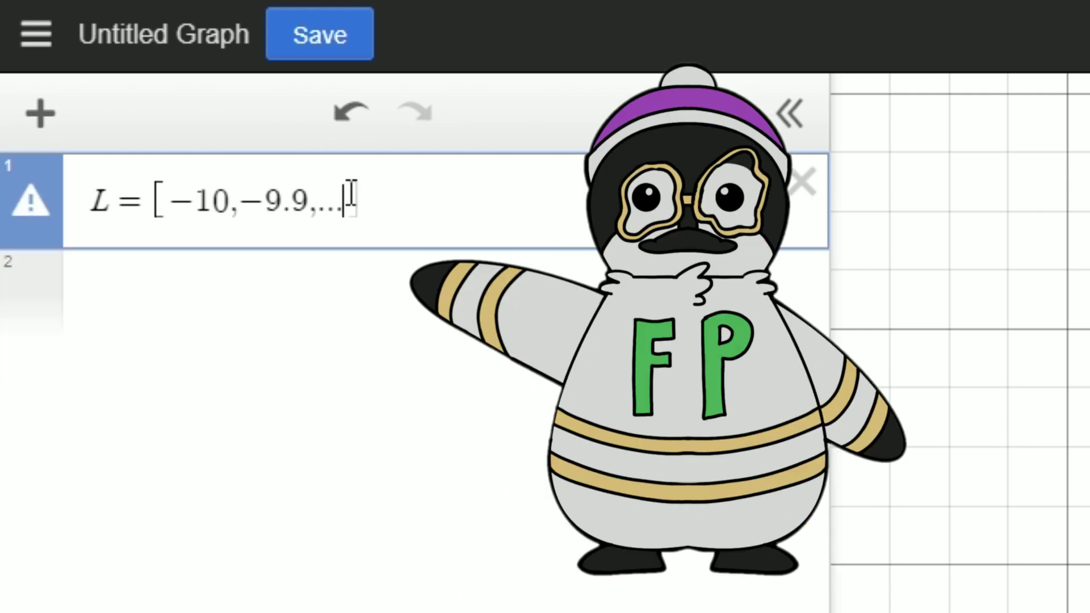
text(,10])
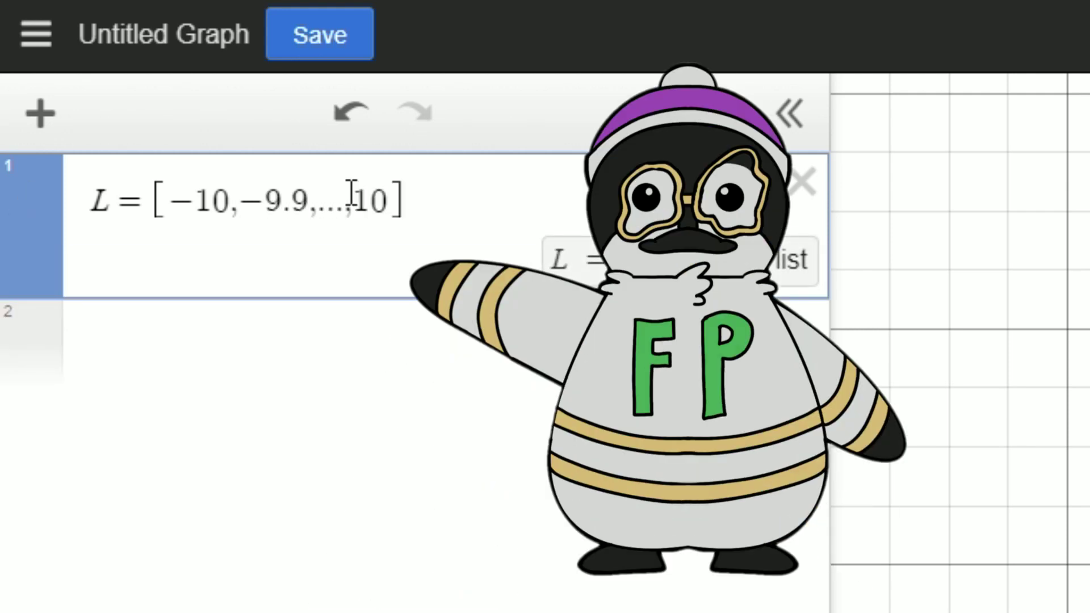
- Confirm list L and add L.random as expression 2
key(Return)
text(L.random)
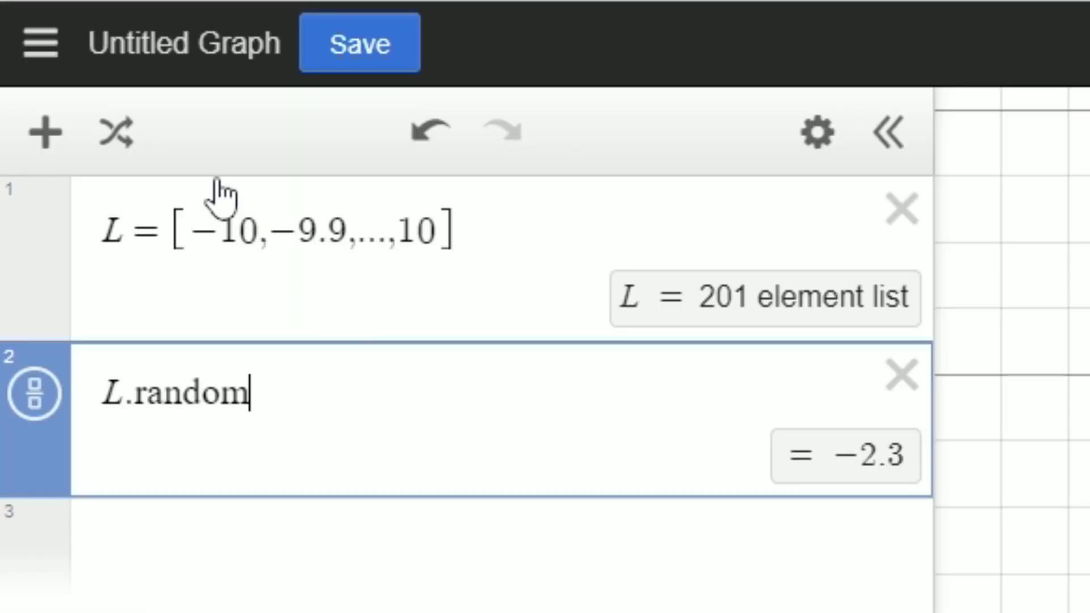
- Re-roll L.random fourteen times with the randomize button to draw new values
click(131, 142)
click(132, 141)
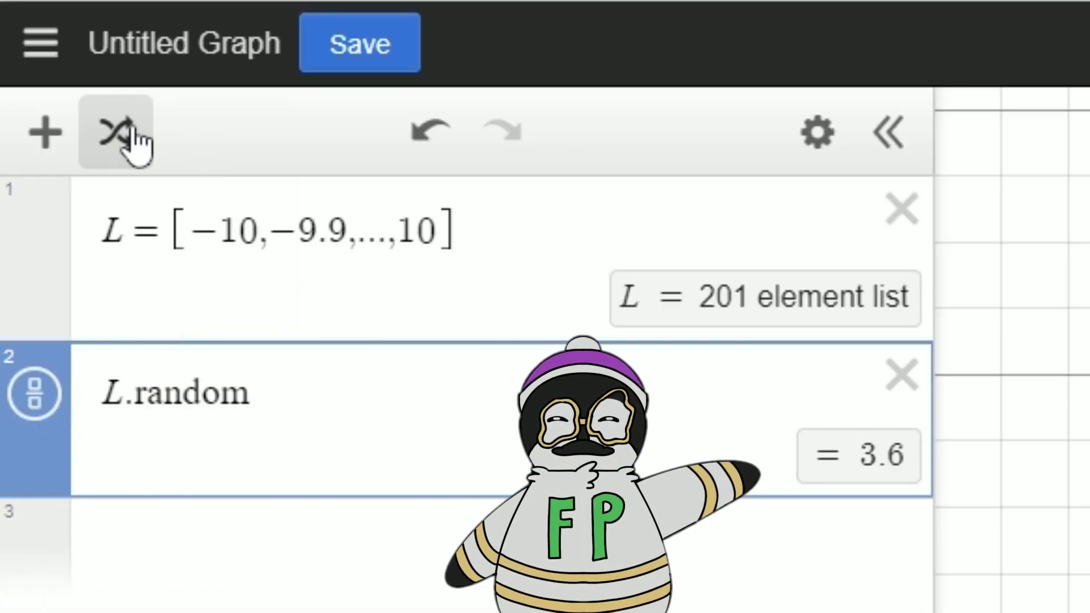
click(133, 138)
click(134, 139)
click(135, 140)
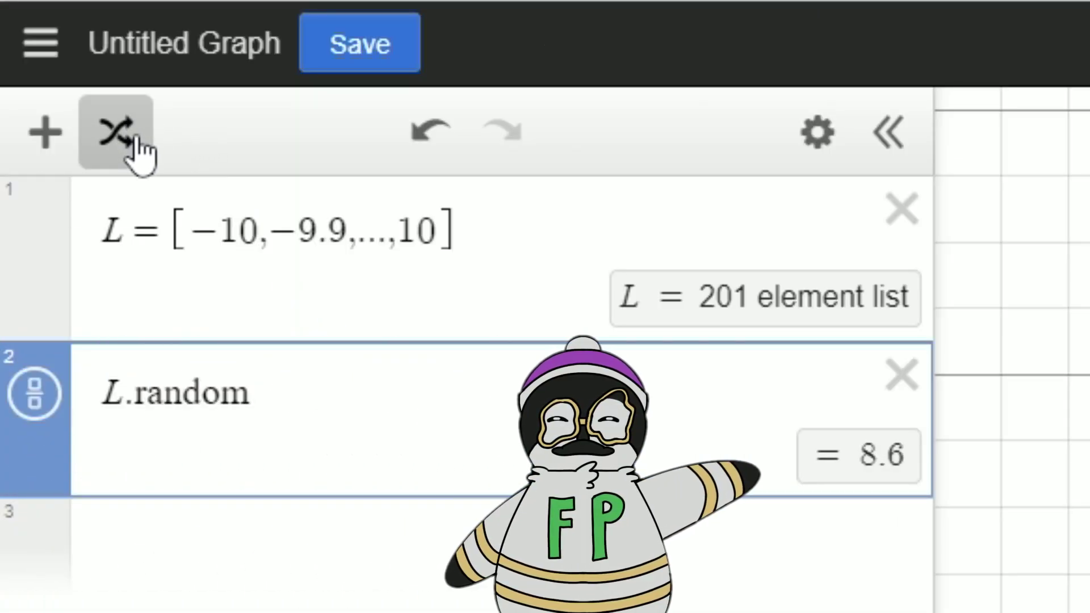
click(140, 142)
click(139, 142)
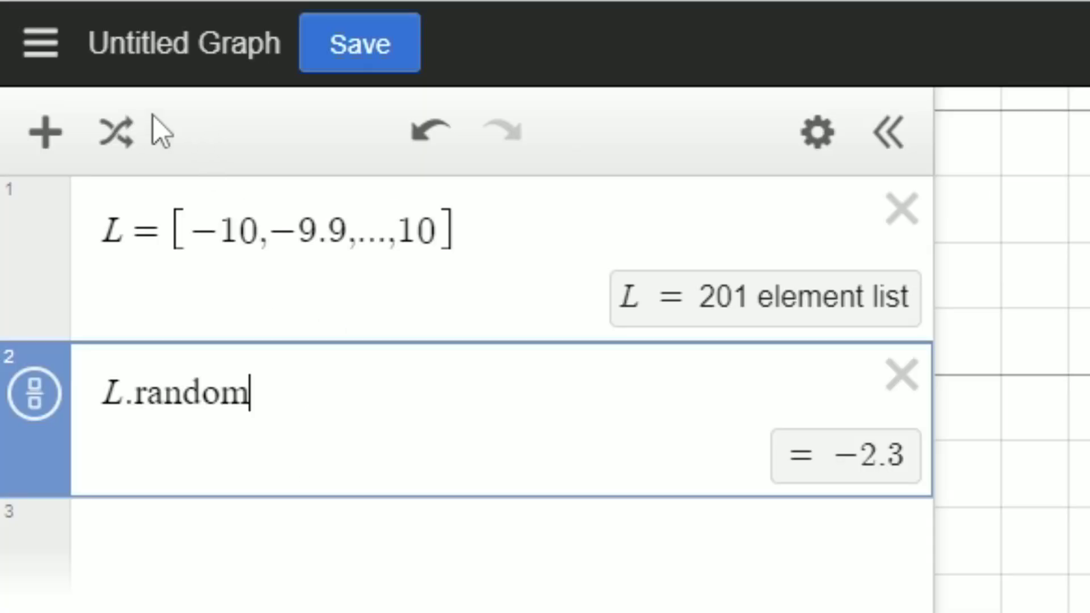
click(129, 136)
click(132, 136)
click(132, 135)
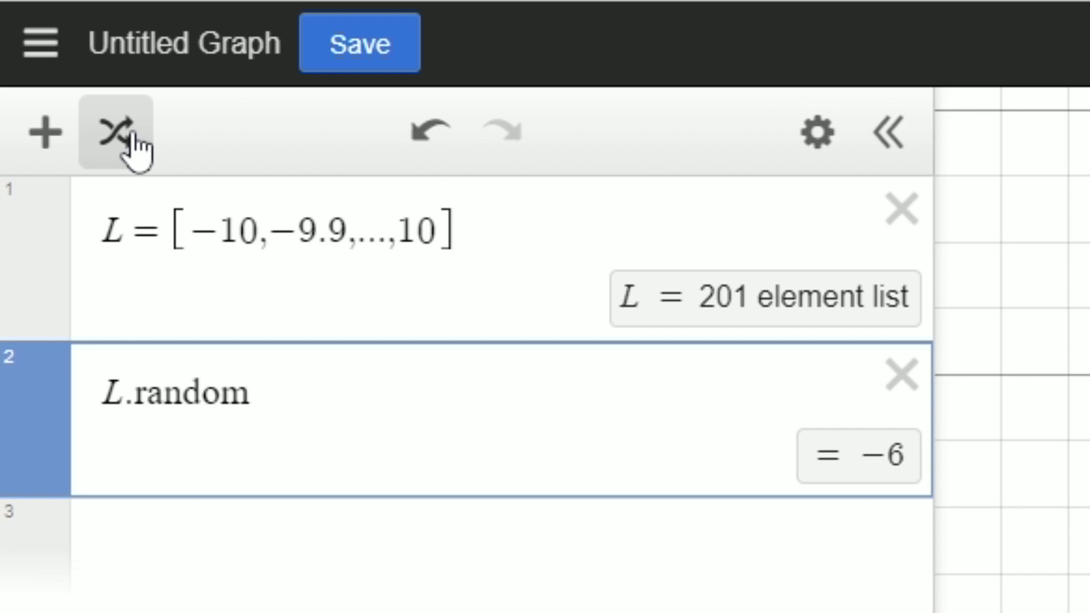
click(134, 136)
click(135, 137)
click(138, 141)
click(141, 145)
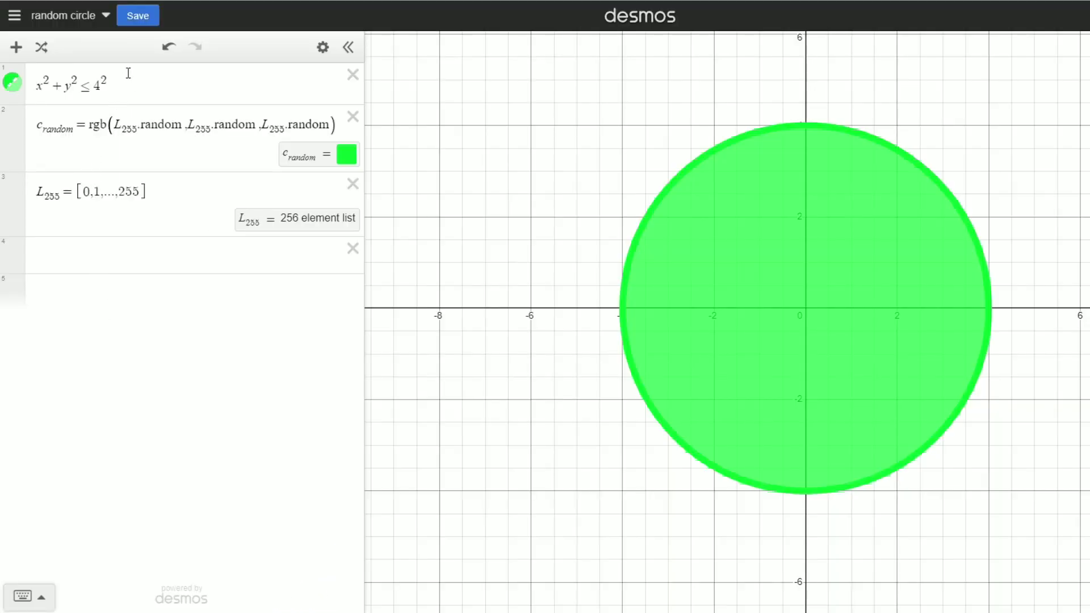
- Re-randomize the circle's colour eight times with the shuffle button
click(41, 47)
click(40, 48)
click(41, 48)
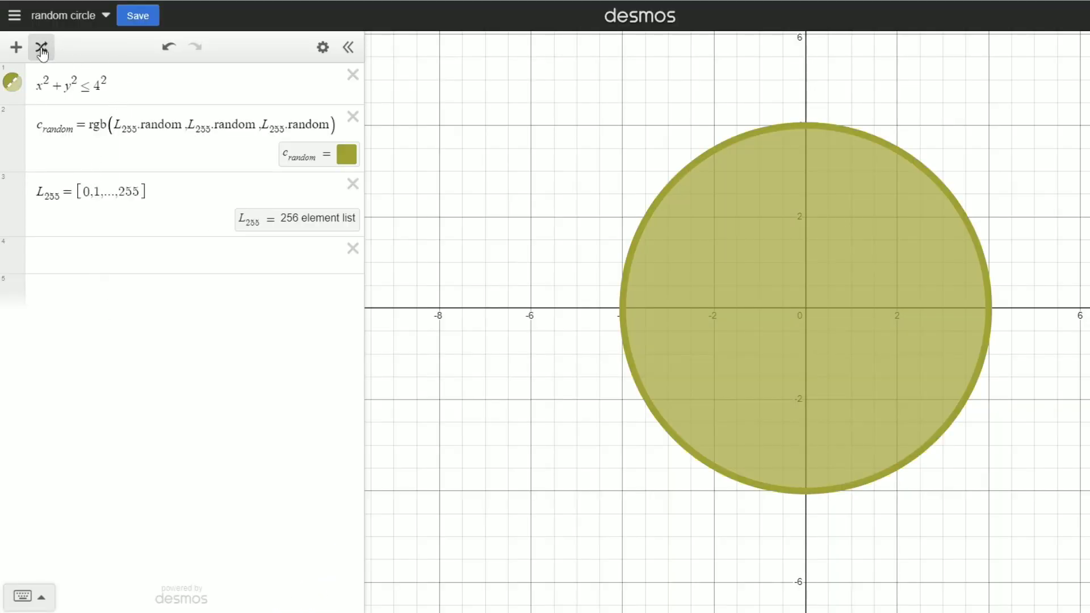
click(41, 48)
click(41, 48)
click(41, 48)
click(41, 48)
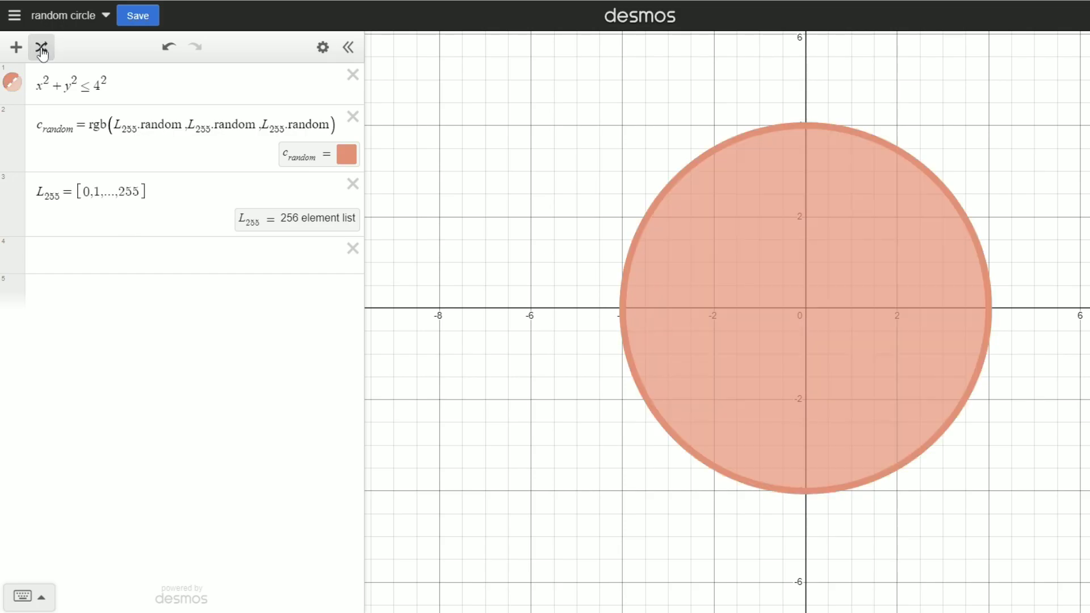
click(41, 47)
click(41, 47)
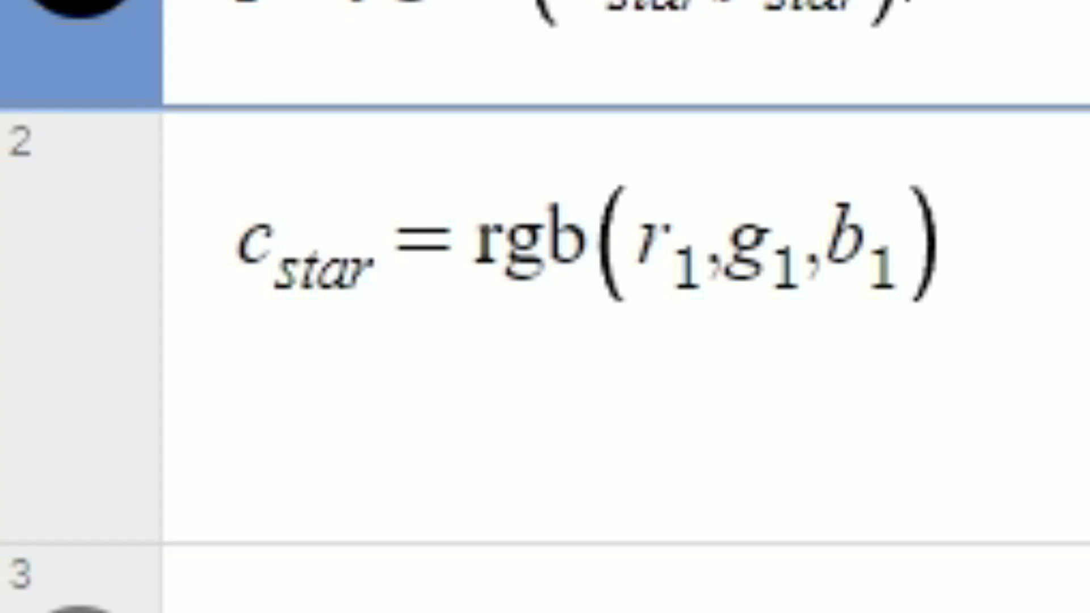
- Select the c_star = rgb(r1,g1,b1) expression, then switch the star between green, pink and blue
click(983, 312)
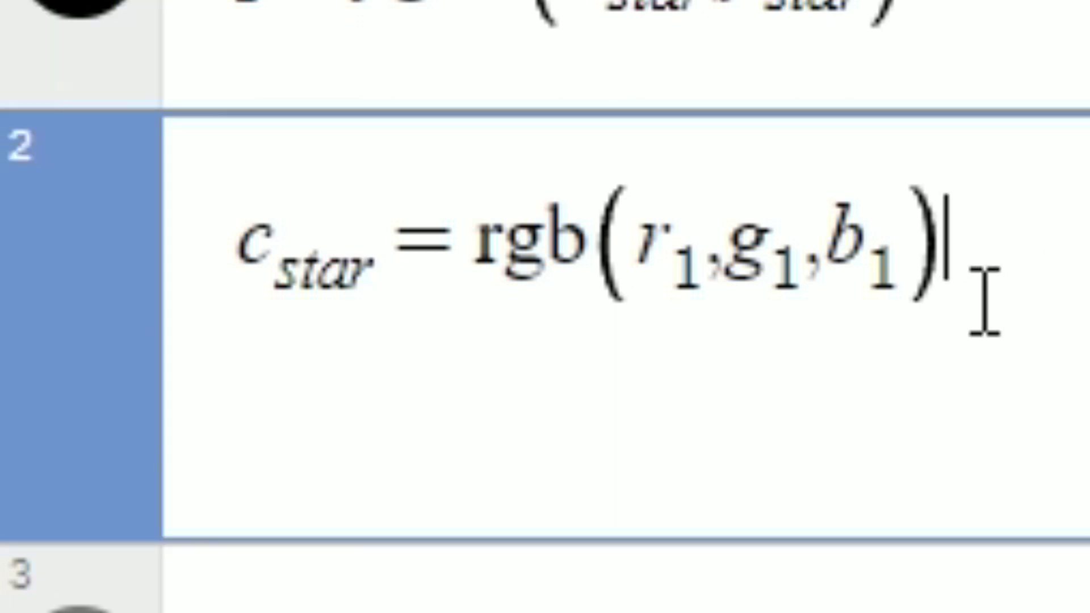
drag(982, 311, 131, 307)
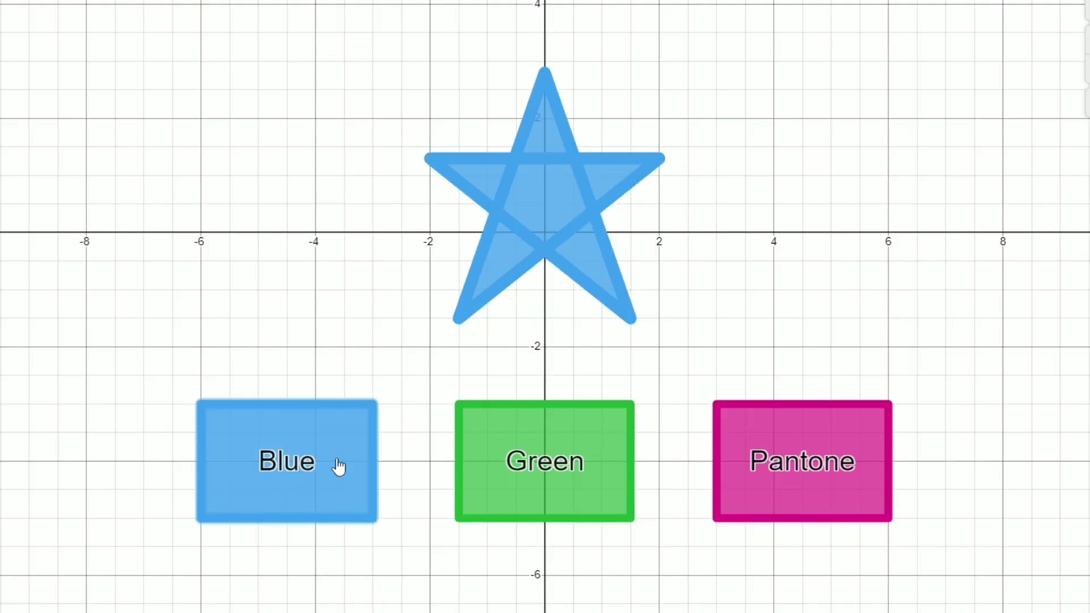
click(578, 466)
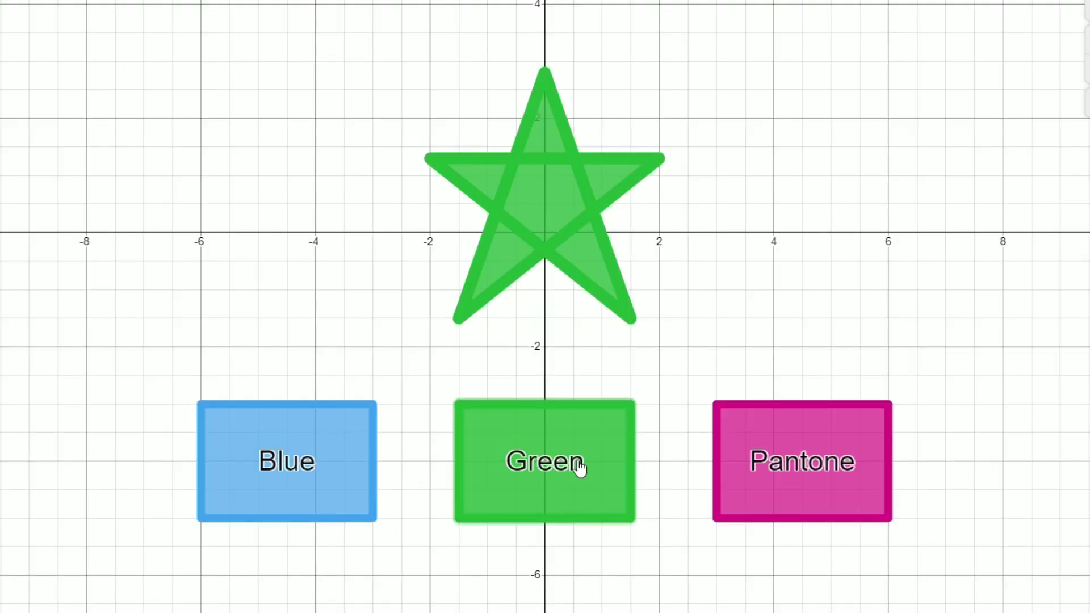
click(759, 447)
click(503, 465)
click(286, 461)
click(477, 475)
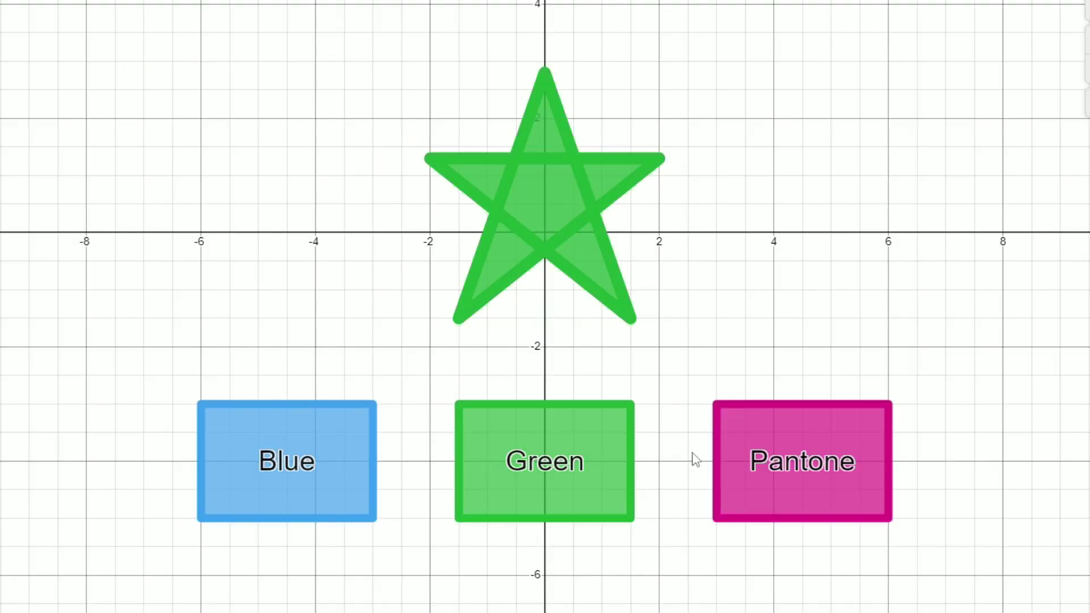
click(740, 454)
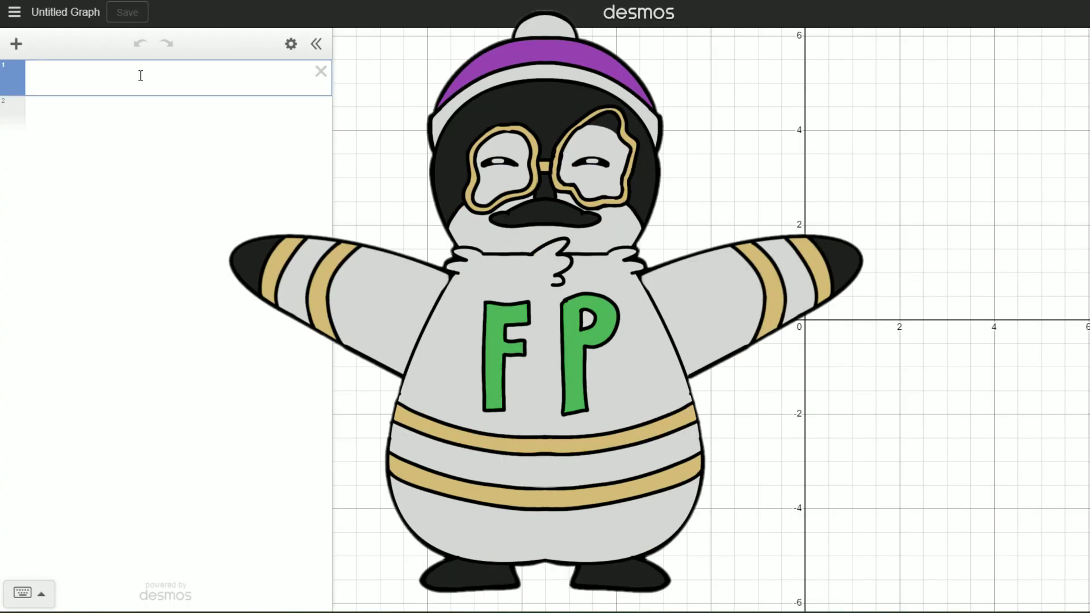